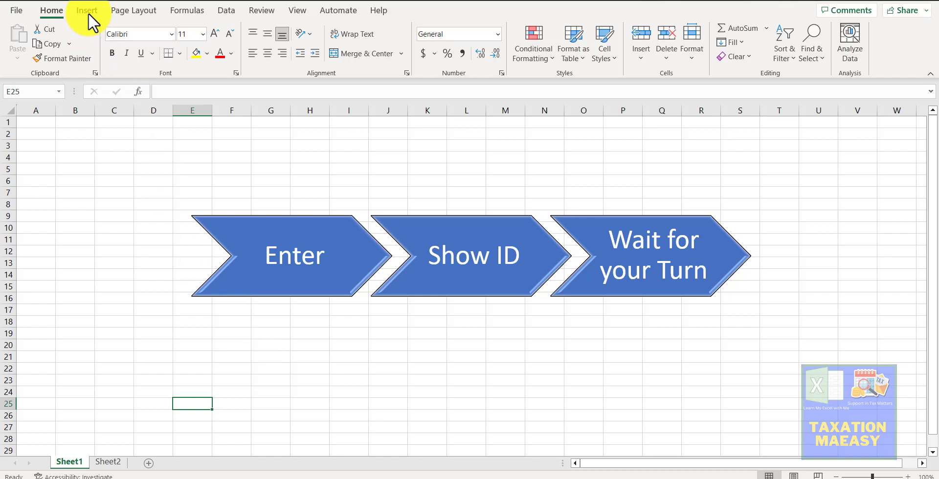
- Examine the SmartArt layouts offered in the List, Process, Cycle, Hierarchy, Relationship, Matrix and Pyramid categories without inserting a graphic
{"action": "left_click", "coordinate": [88, 12]}
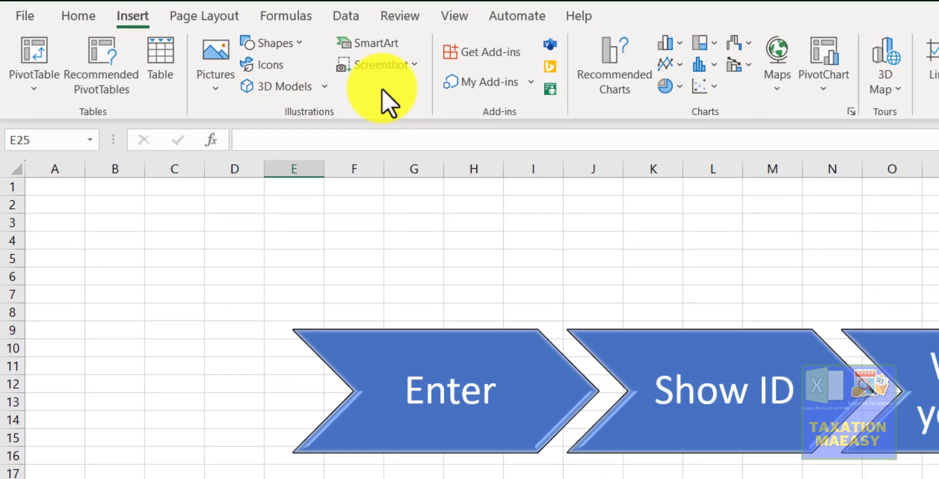
{"action": "left_click", "coordinate": [372, 43]}
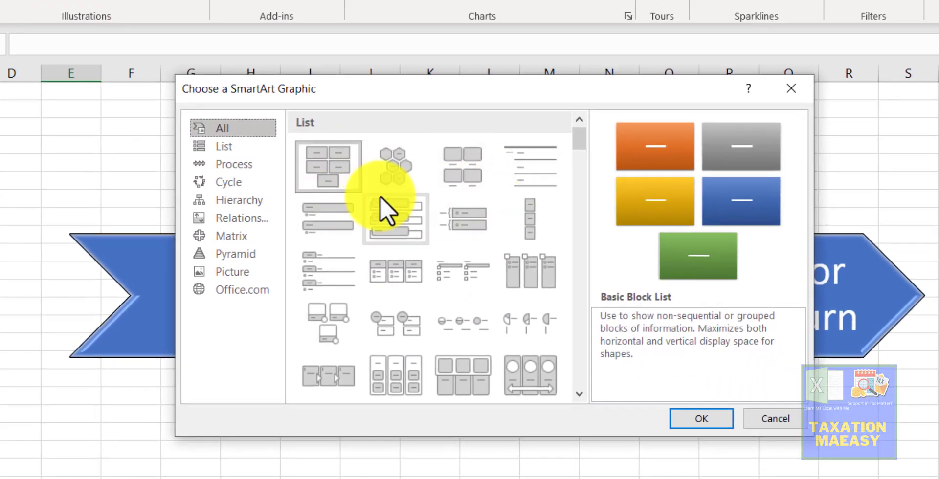
{"action": "left_click", "coordinate": [228, 144]}
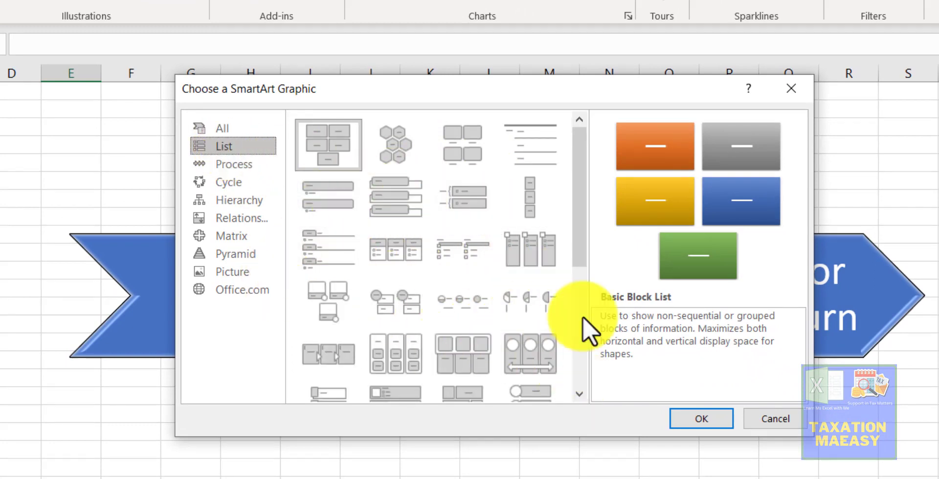
{"action": "left_click_drag", "start_coordinate": [581, 238], "coordinate": [598, 225]}
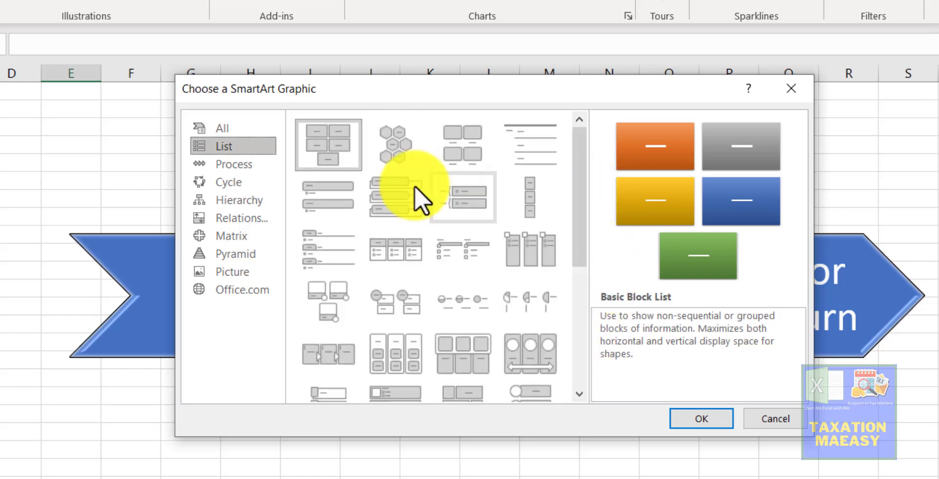
{"action": "left_click", "coordinate": [245, 166]}
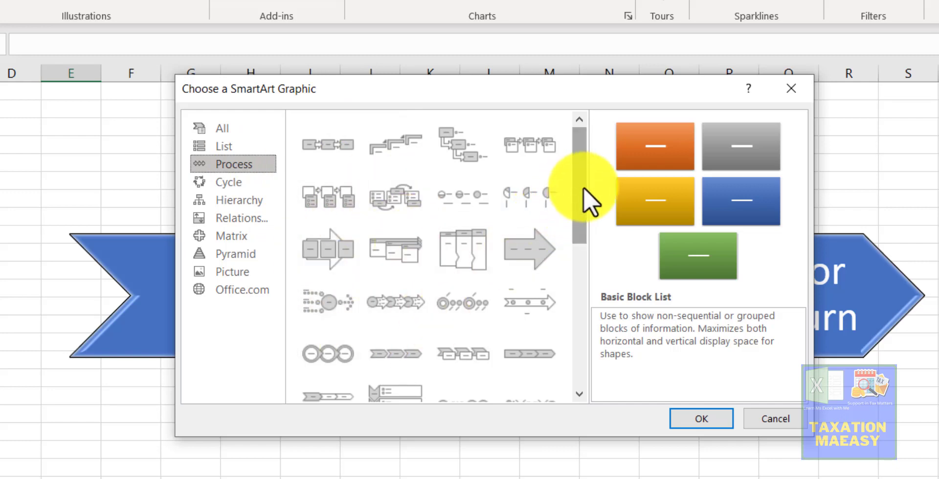
{"action": "left_click_drag", "start_coordinate": [583, 187], "coordinate": [579, 127]}
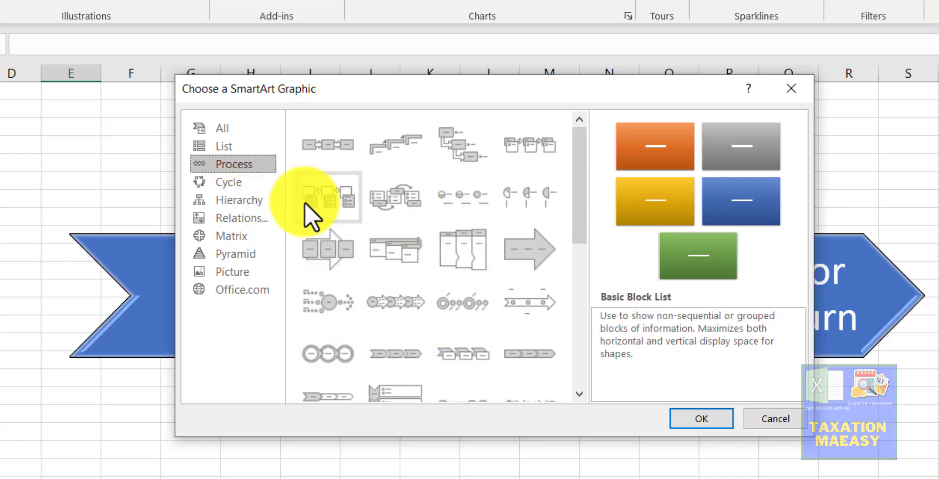
{"action": "left_click", "coordinate": [219, 188]}
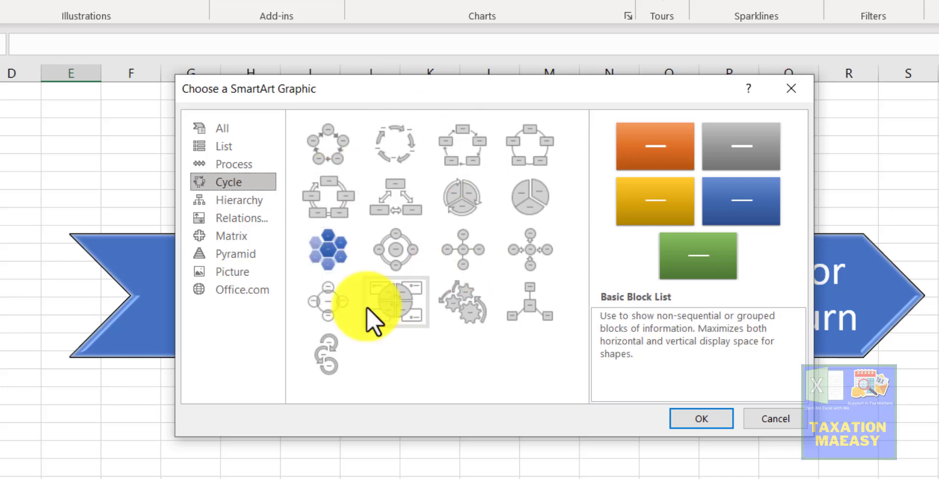
{"action": "left_click", "coordinate": [239, 200]}
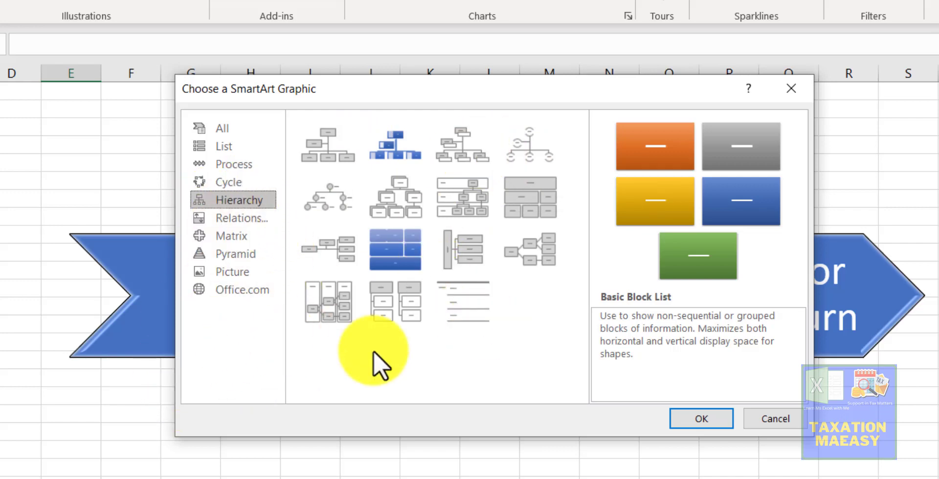
{"action": "left_click", "coordinate": [249, 219]}
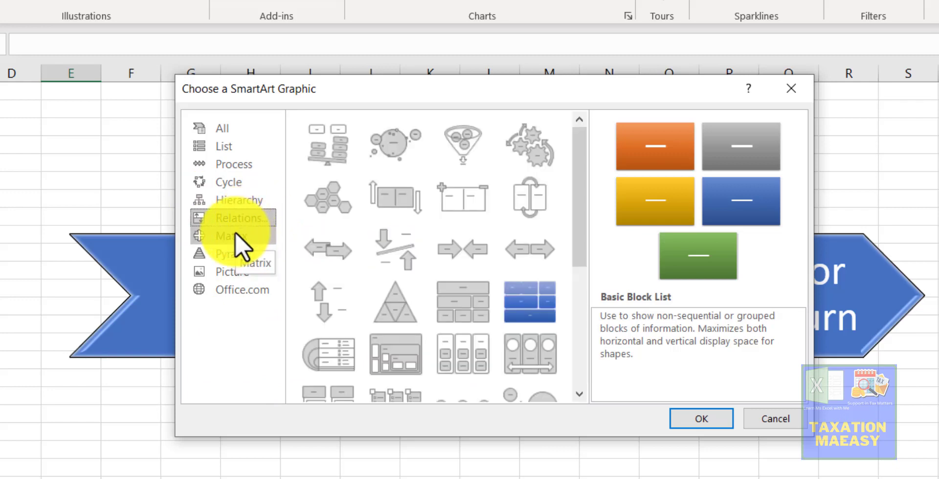
{"action": "left_click", "coordinate": [236, 233]}
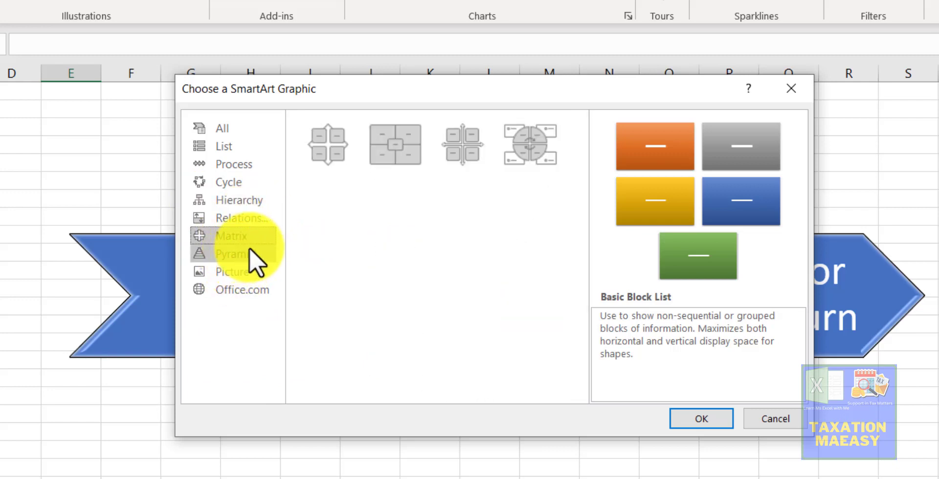
{"action": "left_click", "coordinate": [249, 248]}
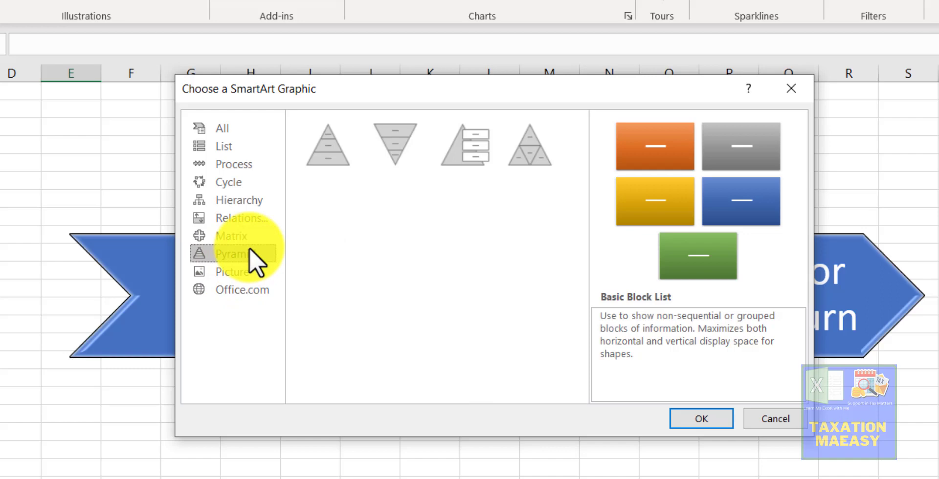
{"action": "left_click", "coordinate": [240, 185]}
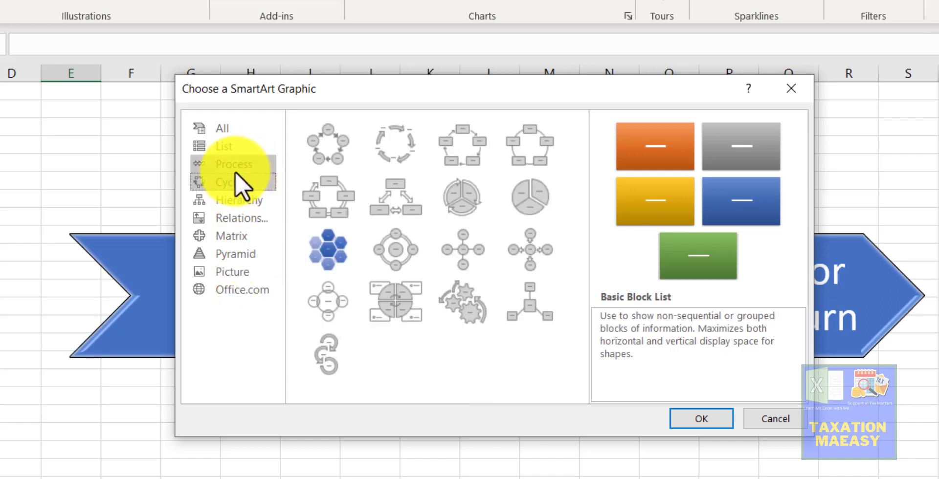
{"action": "left_click", "coordinate": [235, 166]}
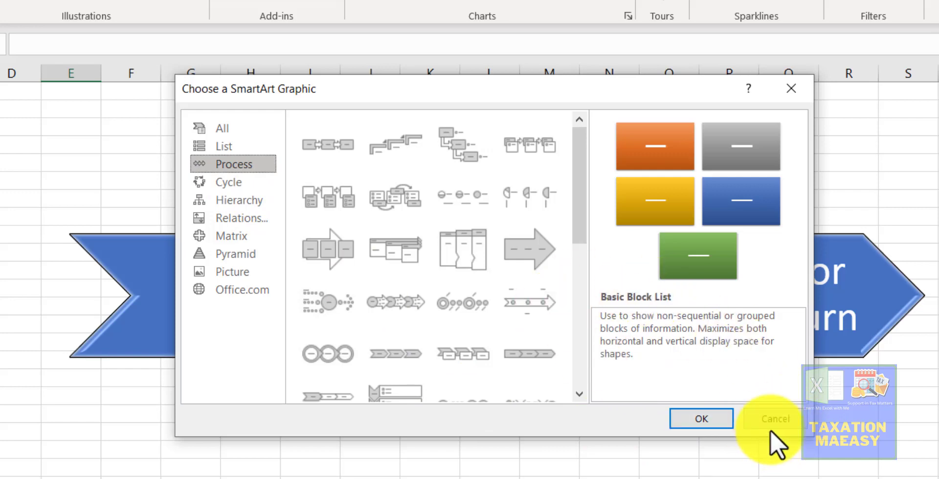
{"action": "left_click", "coordinate": [773, 416]}
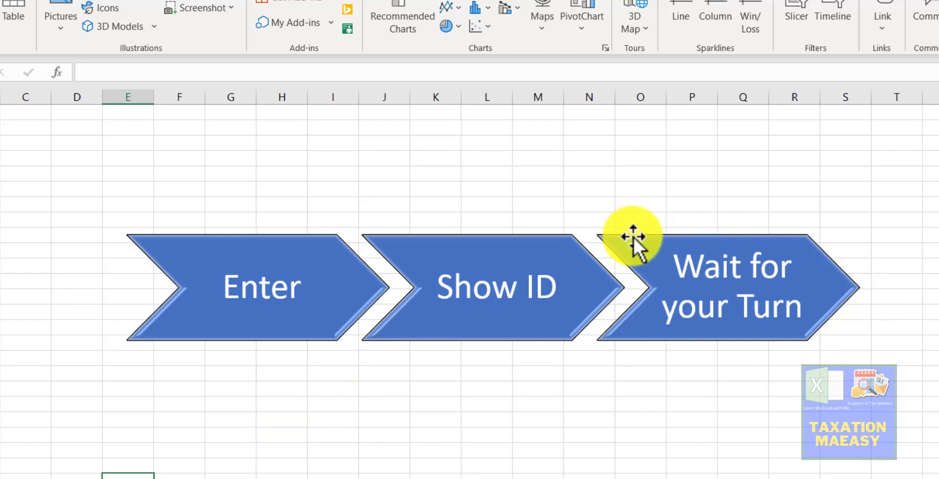
- Add a blank chevron after "Wait for your Turn" and another one after "Show ID" in the process graphic
{"action": "left_click", "coordinate": [665, 238]}
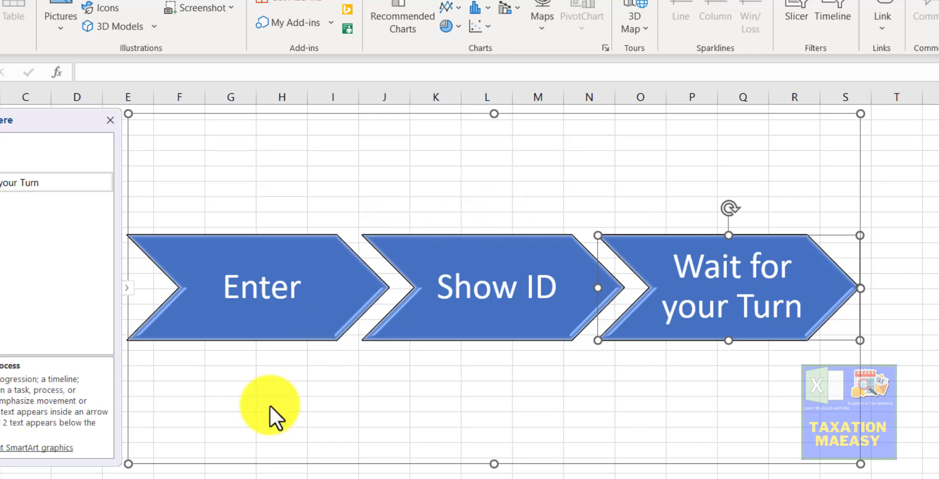
{"action": "left_click", "coordinate": [350, 464]}
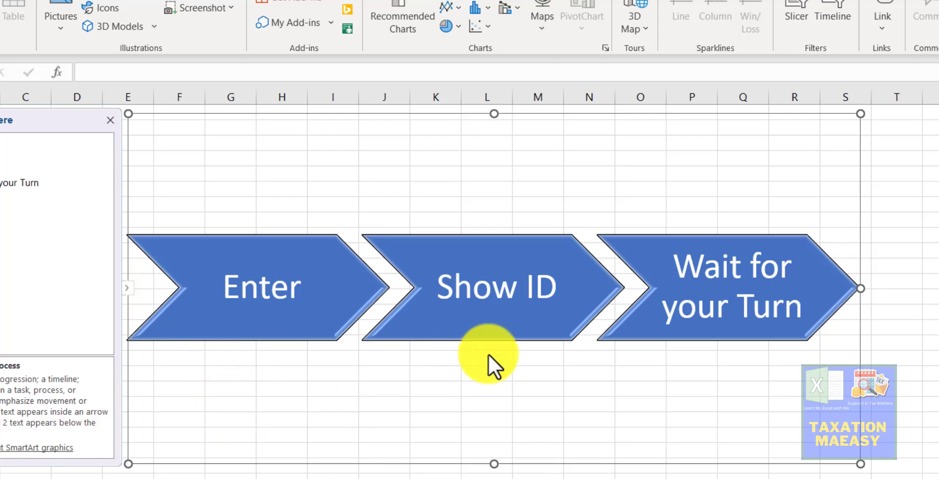
{"action": "left_click", "coordinate": [718, 236]}
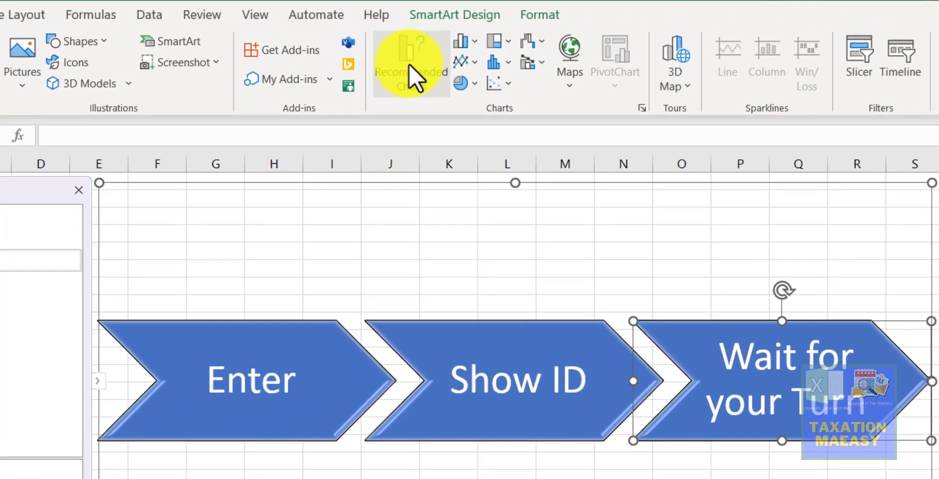
{"action": "left_click", "coordinate": [538, 13]}
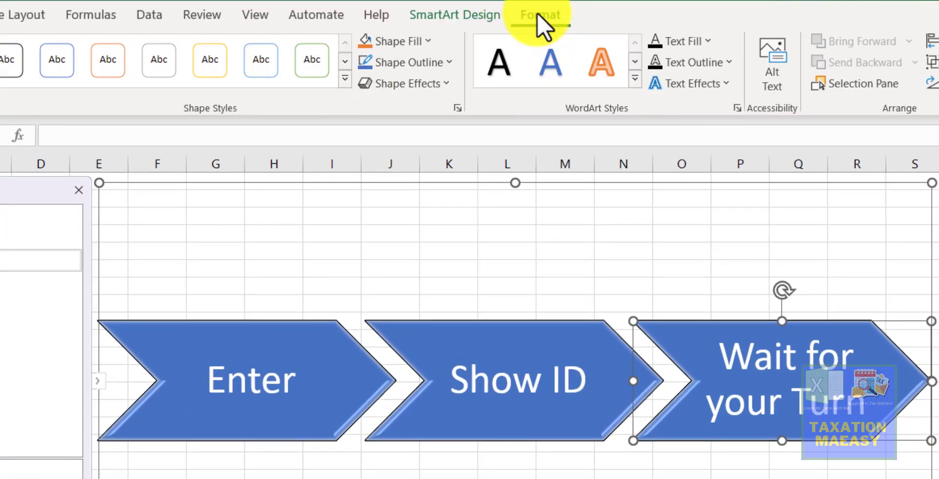
{"action": "left_click", "coordinate": [488, 11]}
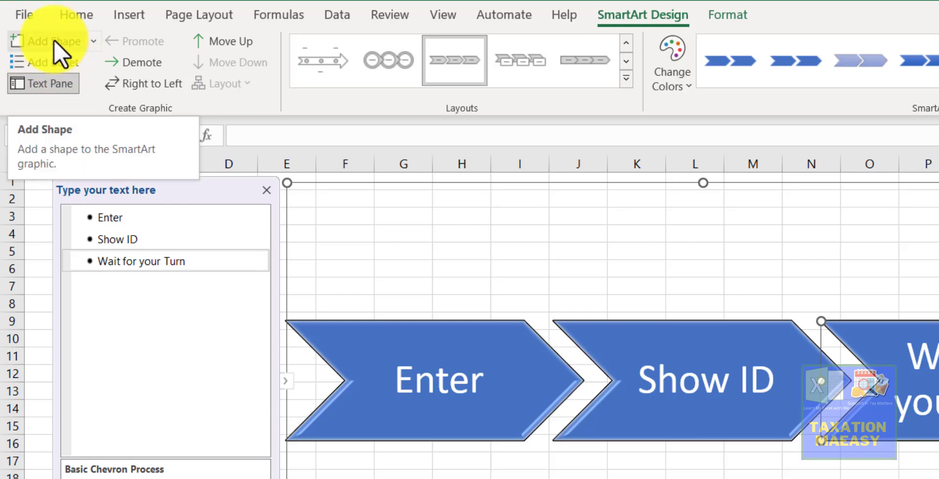
{"action": "left_click", "coordinate": [54, 39]}
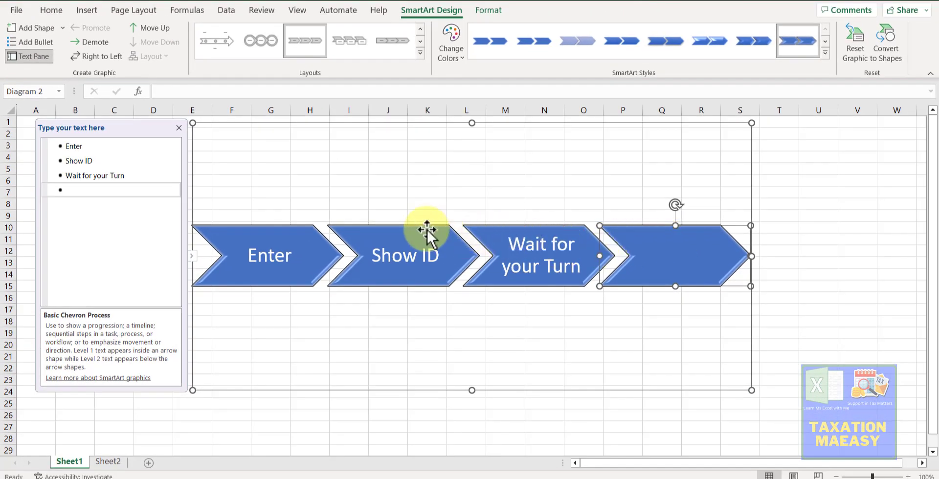
{"action": "left_click", "coordinate": [418, 228]}
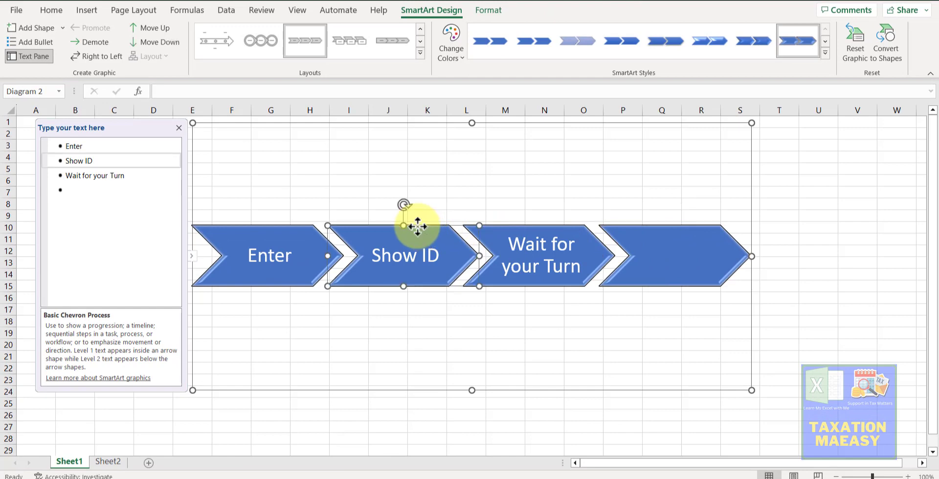
{"action": "left_click", "coordinate": [44, 27]}
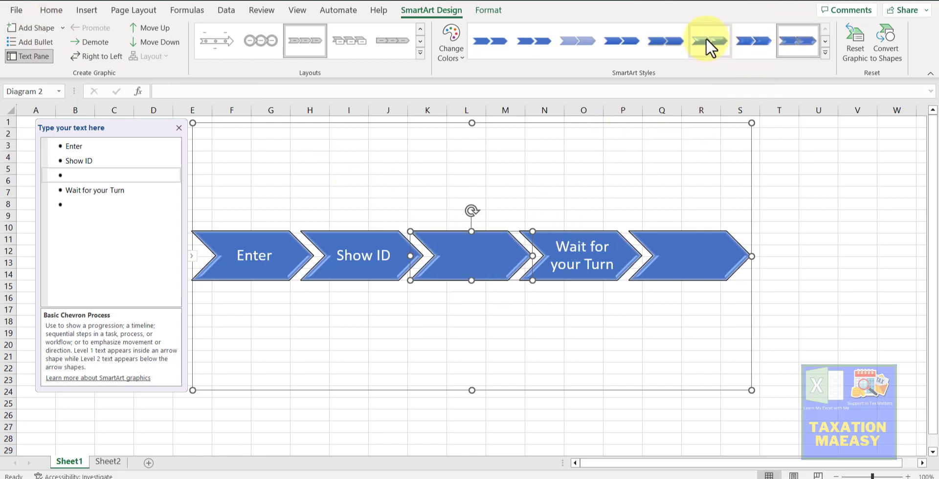
- Examine the SmartArt styles and the color variations available for the chevron graphic, including the lower accent color groups
{"action": "left_click", "coordinate": [826, 53]}
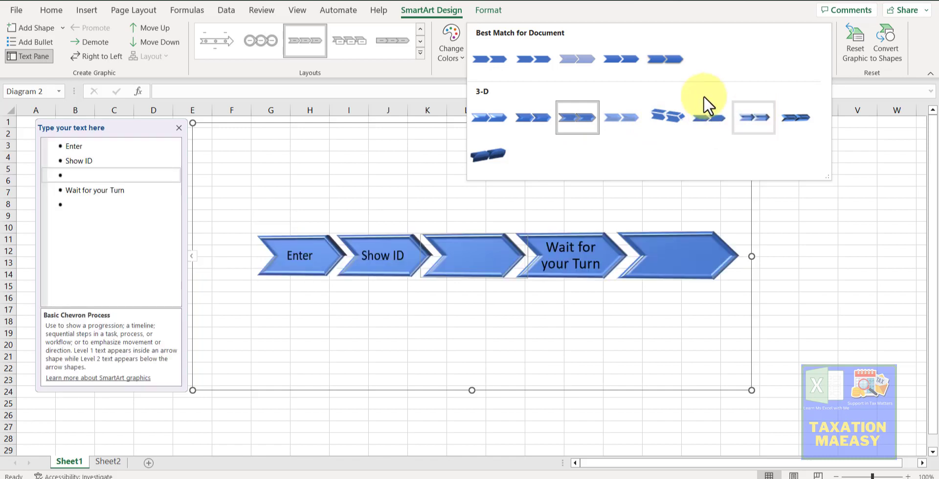
{"action": "left_click", "coordinate": [633, 5]}
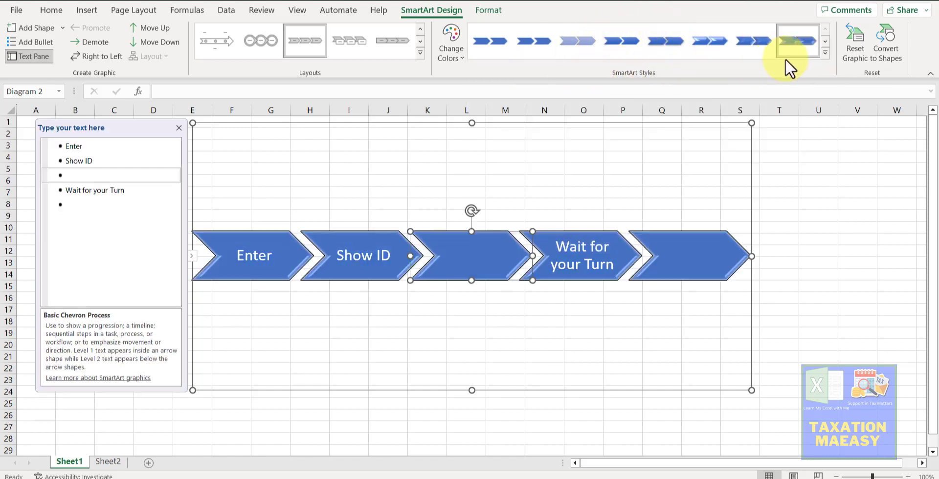
{"action": "left_click", "coordinate": [825, 53]}
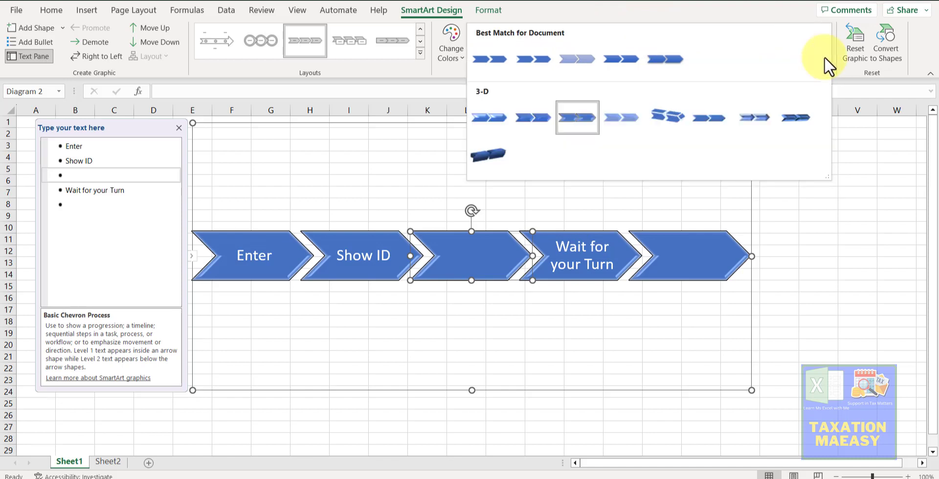
{"action": "left_click", "coordinate": [664, 5]}
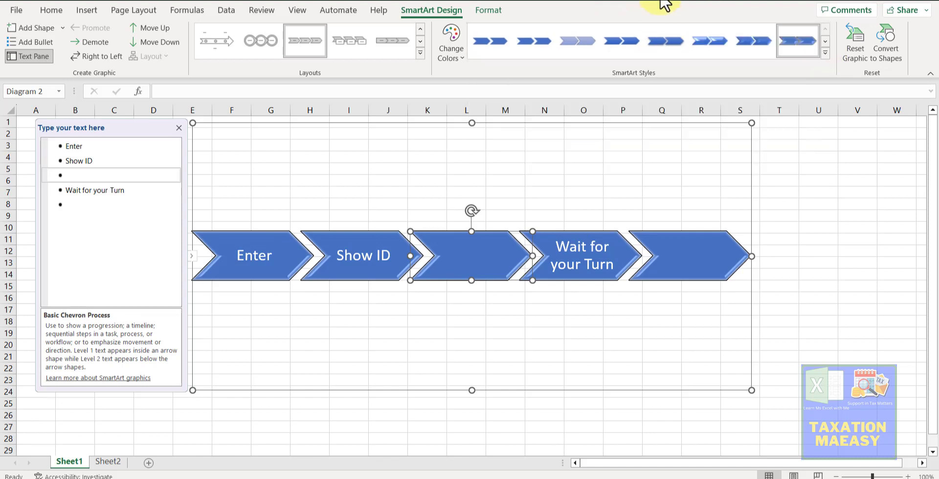
{"action": "left_click", "coordinate": [457, 45]}
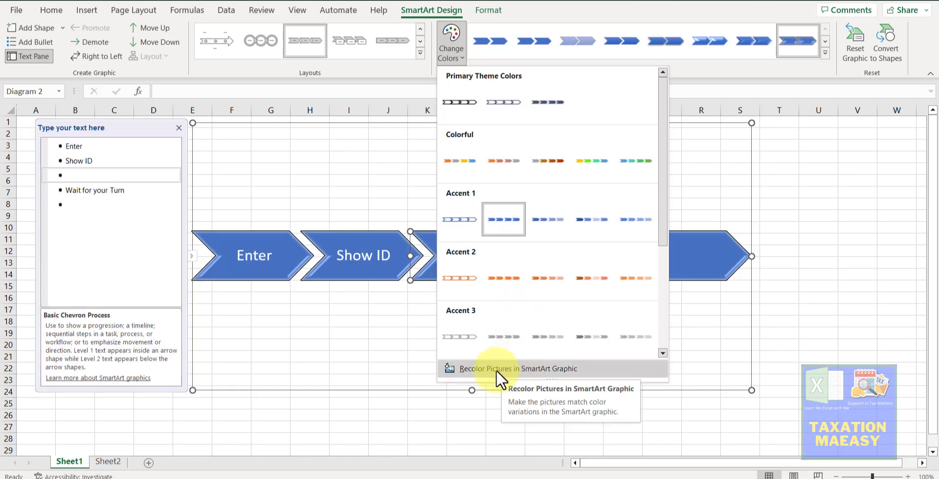
{"action": "left_click", "coordinate": [663, 353]}
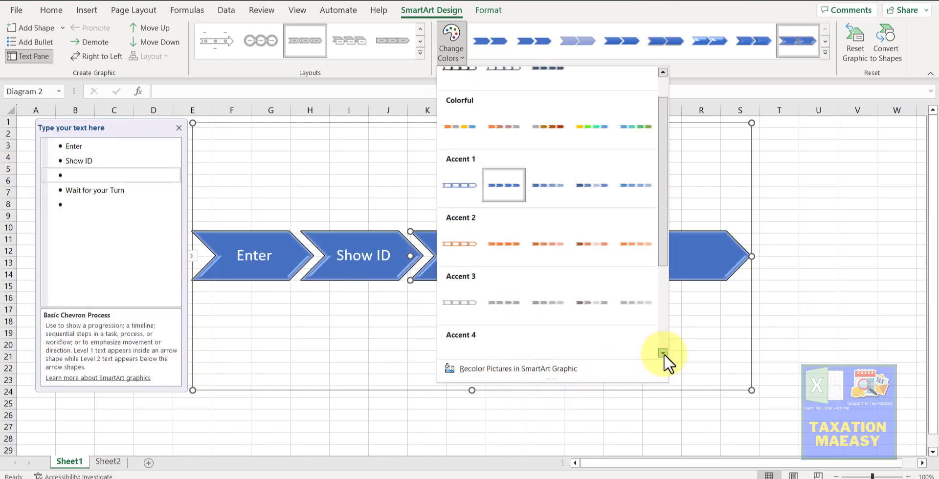
{"action": "left_click", "coordinate": [663, 353]}
{"action": "left_click", "coordinate": [663, 354]}
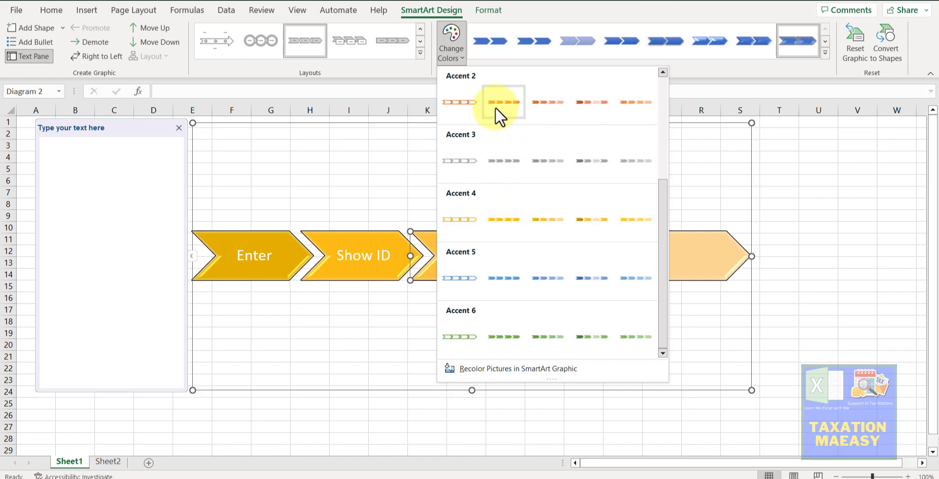
- Try the Circle Arrow Process layout on the chevron graphic and switch the layout to Upward Arrow
{"action": "left_click", "coordinate": [419, 52]}
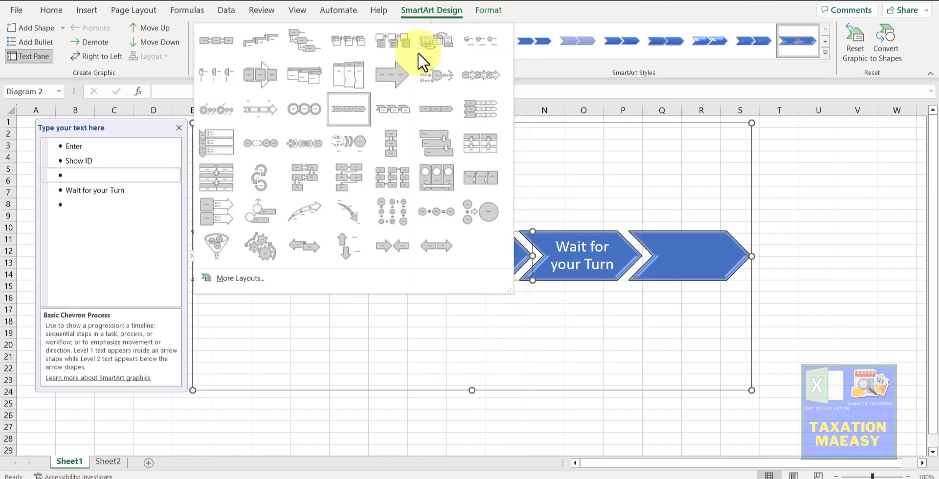
{"action": "left_click", "coordinate": [255, 178]}
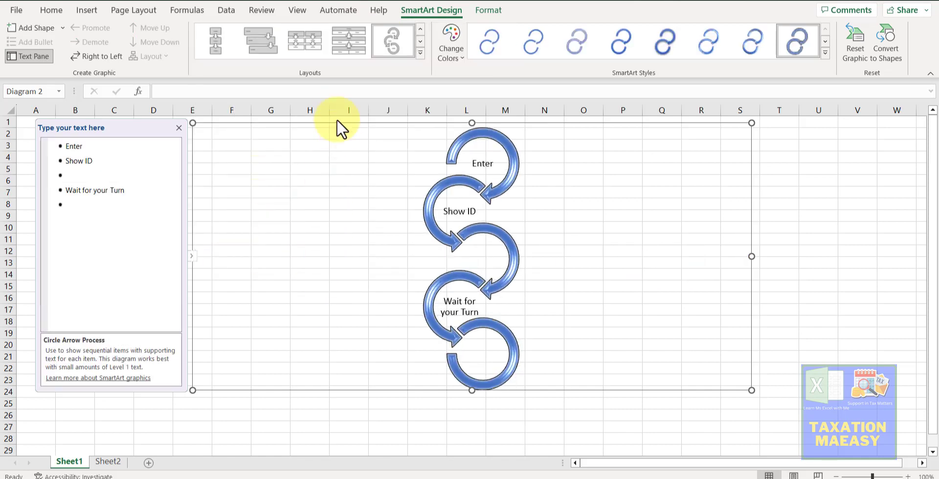
{"action": "left_click", "coordinate": [420, 52]}
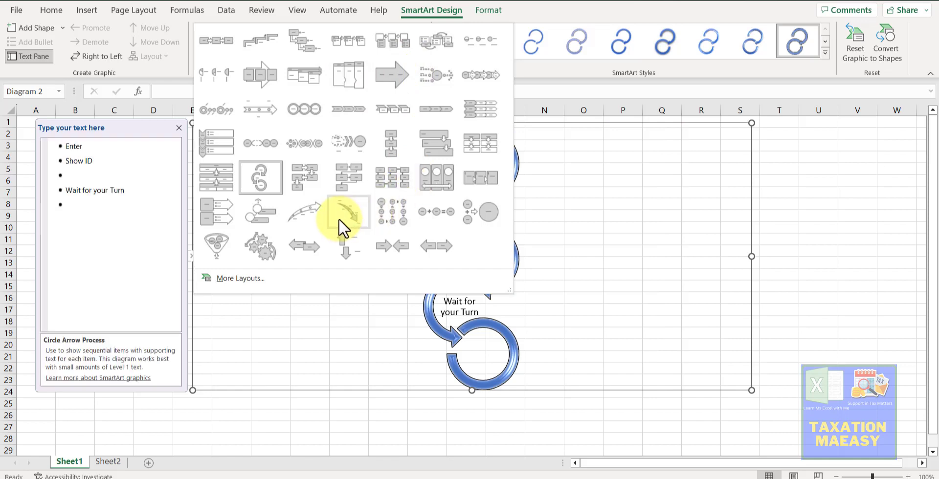
{"action": "left_click", "coordinate": [311, 210]}
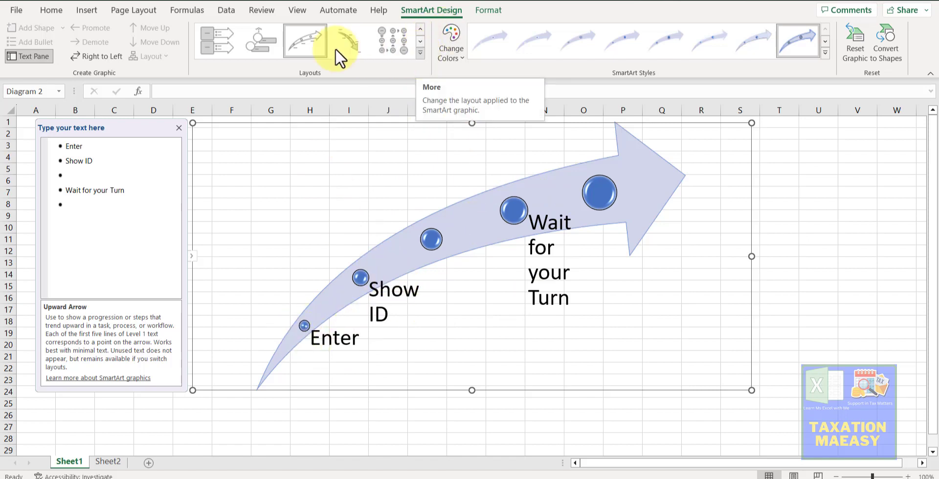
- Try the right-to-left arrangement on the Upward Arrow graphic and restore the left-to-right arrangement
{"action": "left_click", "coordinate": [104, 53]}
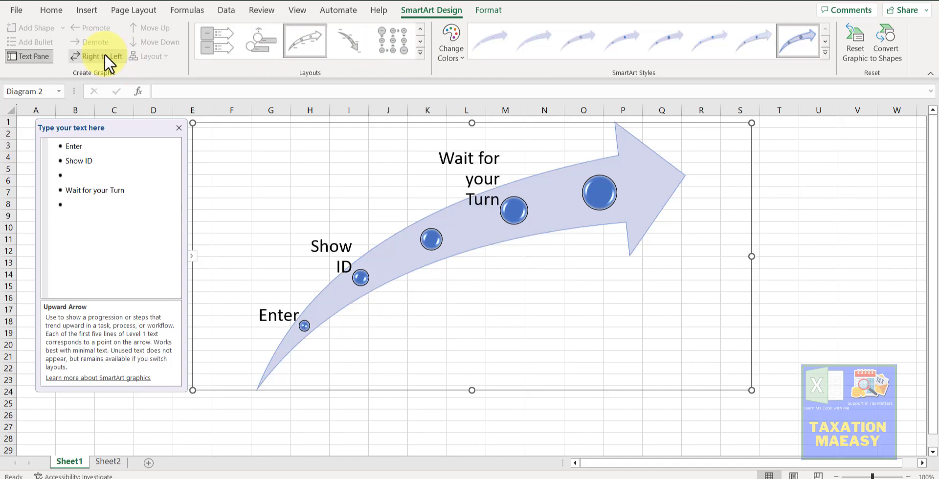
{"action": "left_click", "coordinate": [105, 54]}
{"action": "left_click", "coordinate": [104, 54]}
{"action": "left_click", "coordinate": [89, 55]}
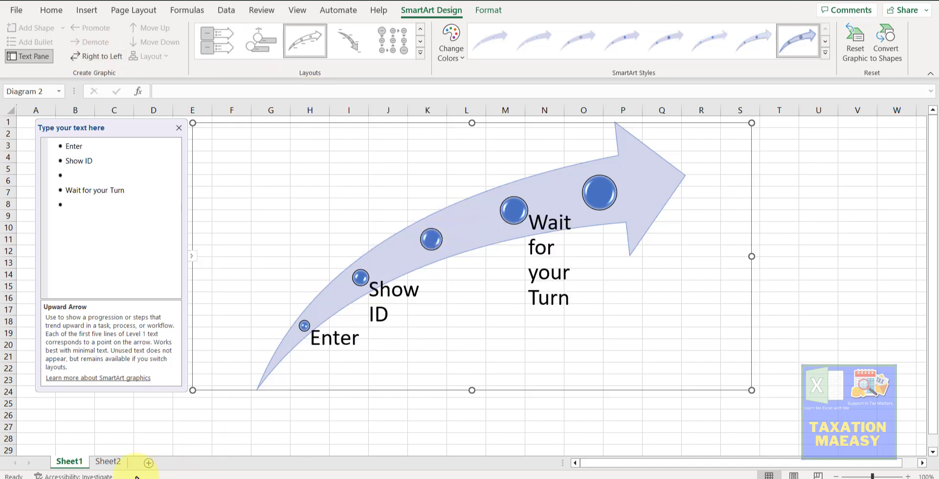
- On Sheet2, insert the "Learn Ms Excel with Me" picture from the Pictures folder into the CEO box's picture placeholder
{"action": "left_click", "coordinate": [108, 462]}
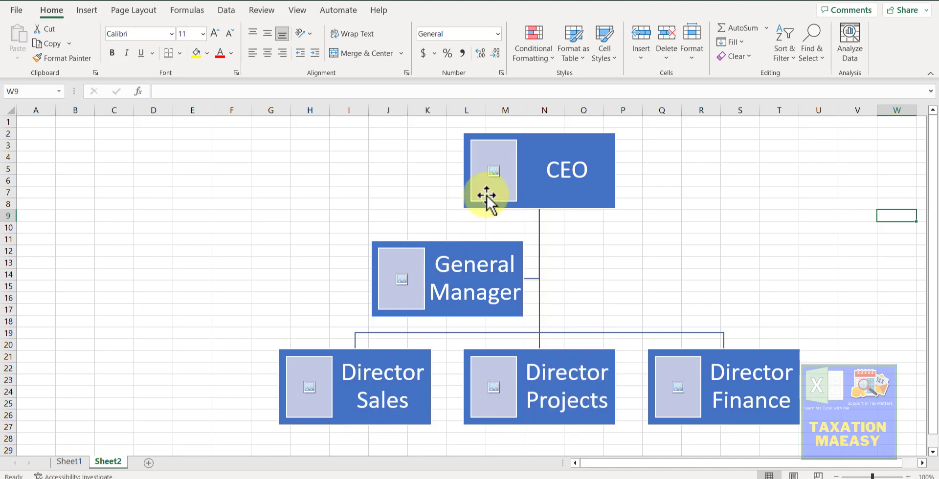
{"action": "left_click", "coordinate": [493, 168]}
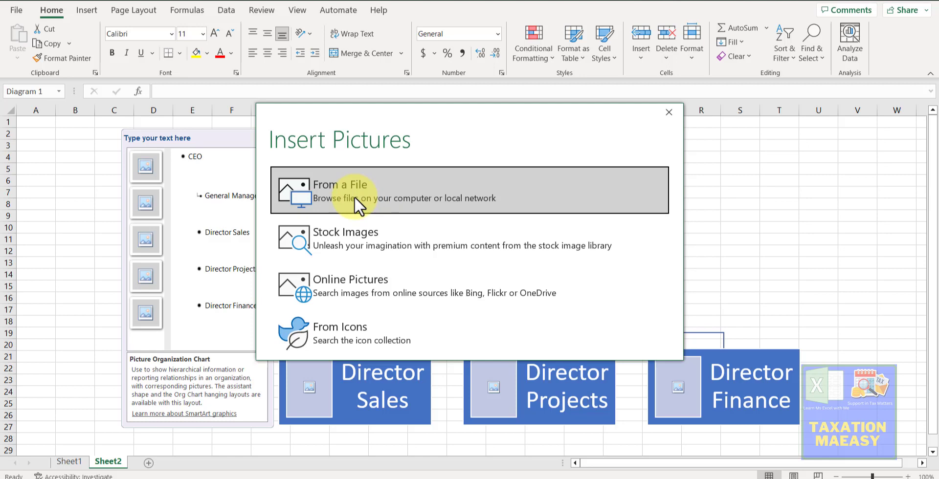
{"action": "left_click", "coordinate": [341, 187]}
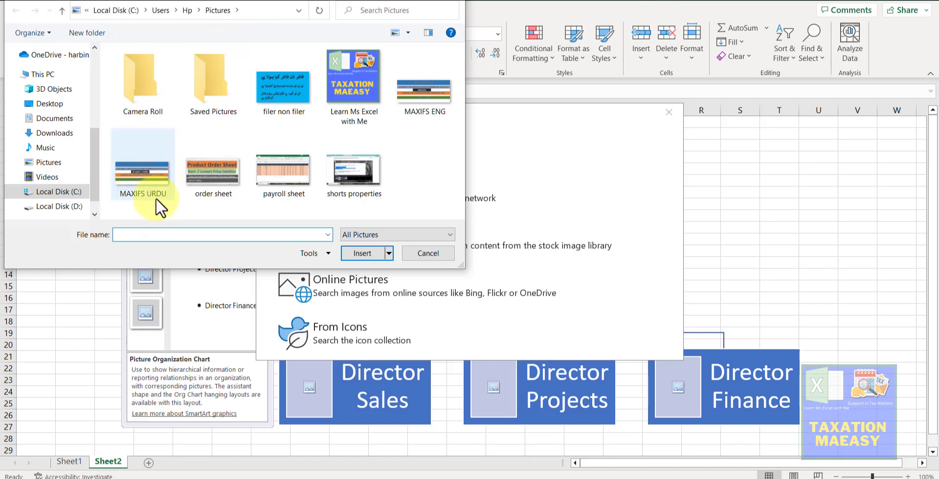
{"action": "left_click", "coordinate": [52, 163]}
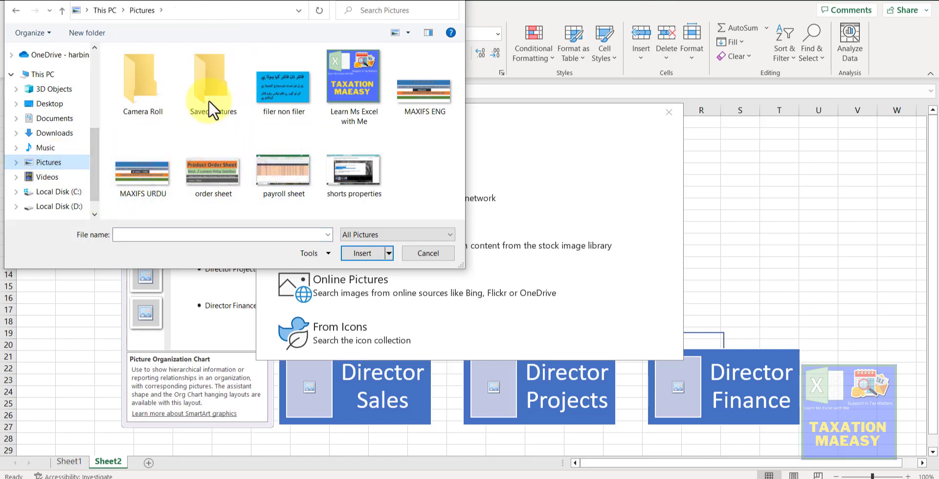
{"action": "left_click", "coordinate": [351, 61]}
{"action": "left_click", "coordinate": [362, 252]}
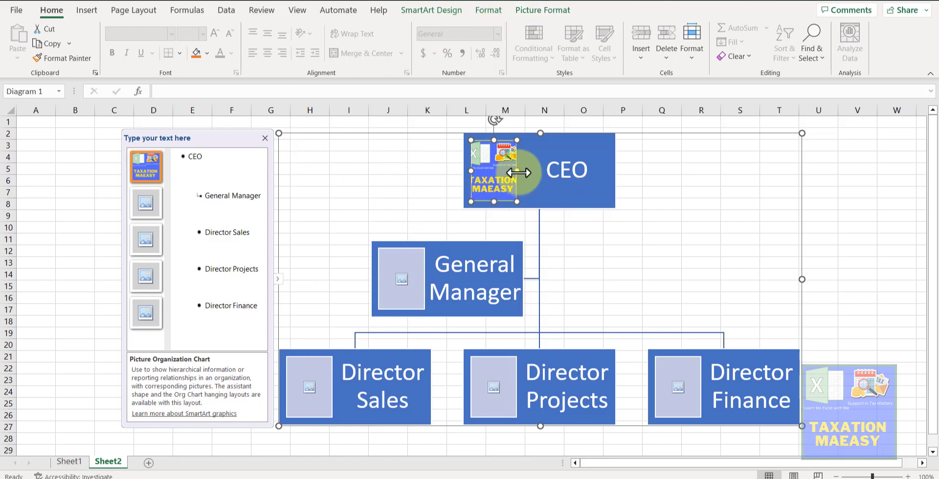
- Widen the CEO picture slightly and shrink the organization chart so its frame ends at about column R and row 21
{"action": "left_click_drag", "start_coordinate": [518, 173], "coordinate": [519, 173]}
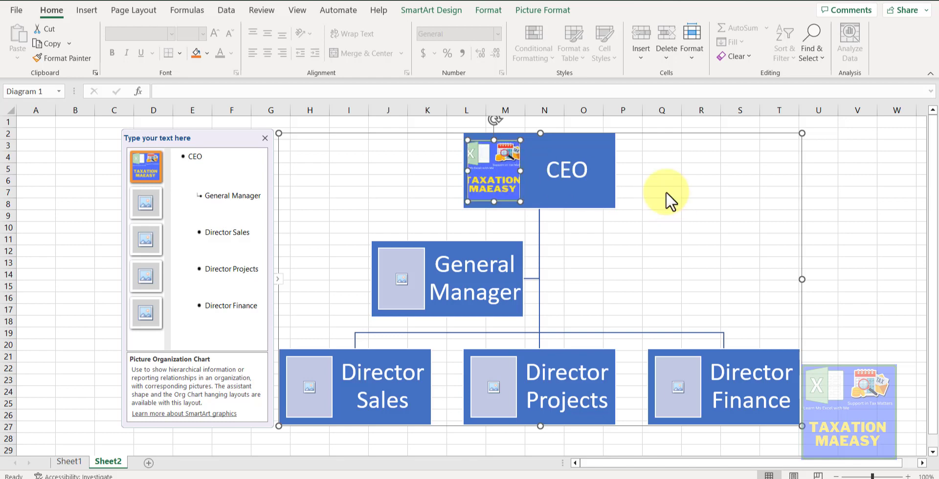
{"action": "left_click", "coordinate": [665, 191]}
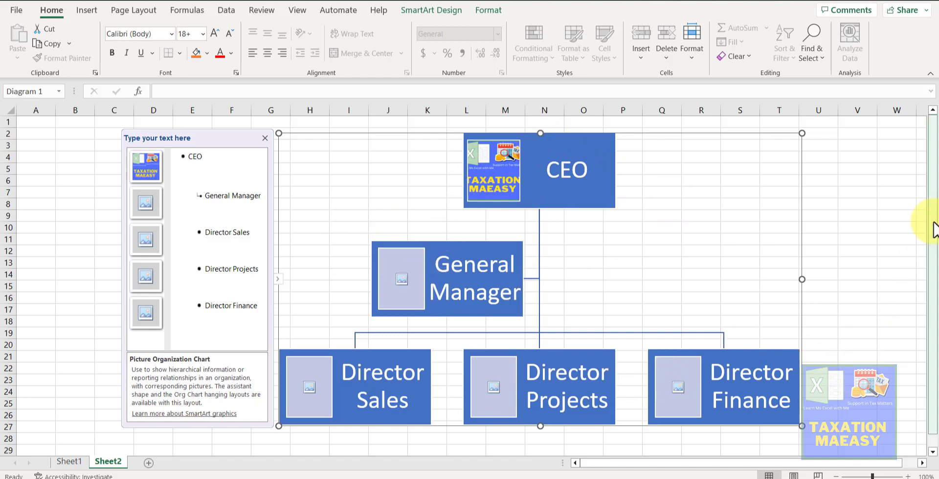
{"action": "left_click_drag", "start_coordinate": [934, 262], "coordinate": [936, 269]}
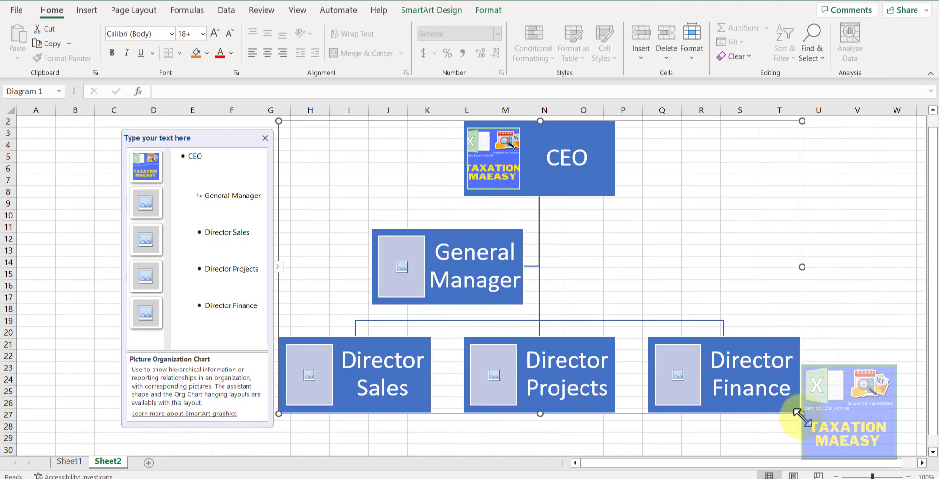
{"action": "left_click_drag", "start_coordinate": [802, 414], "coordinate": [733, 351]}
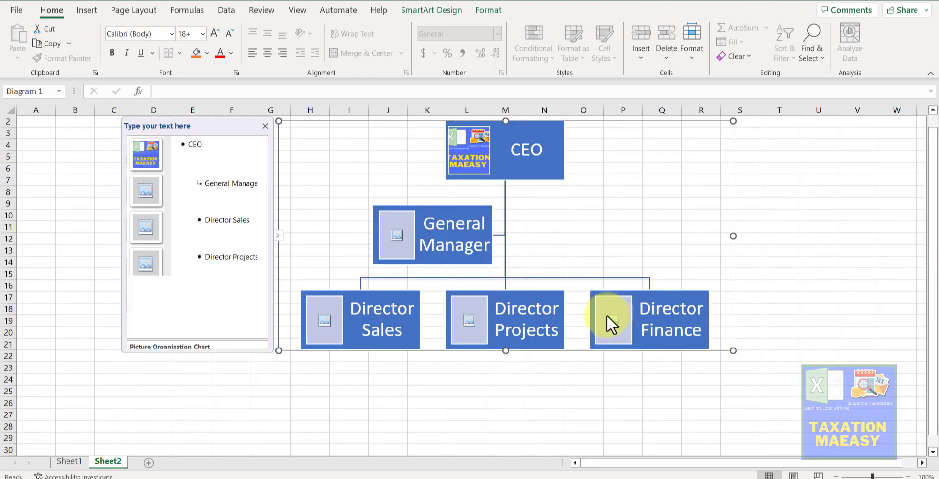
- Try adding a default shape from the CEO box and undo the addition
{"action": "left_click", "coordinate": [542, 177]}
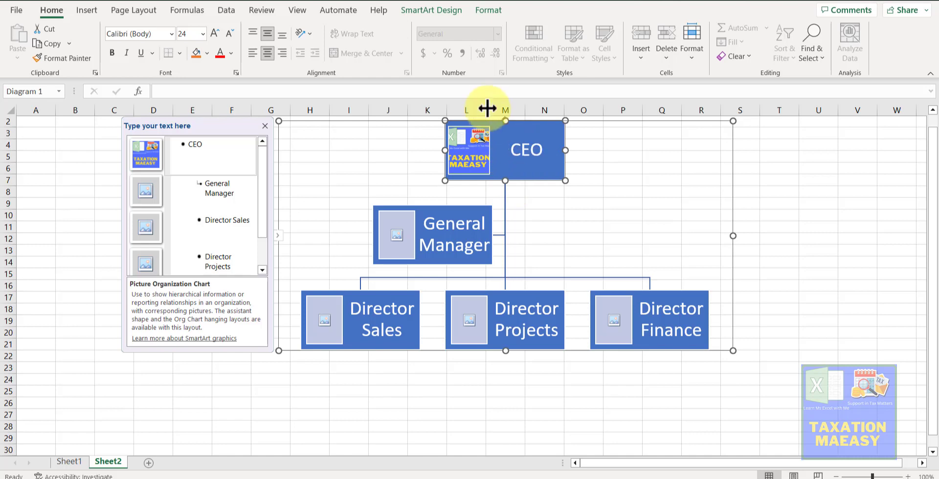
{"action": "left_click", "coordinate": [440, 5]}
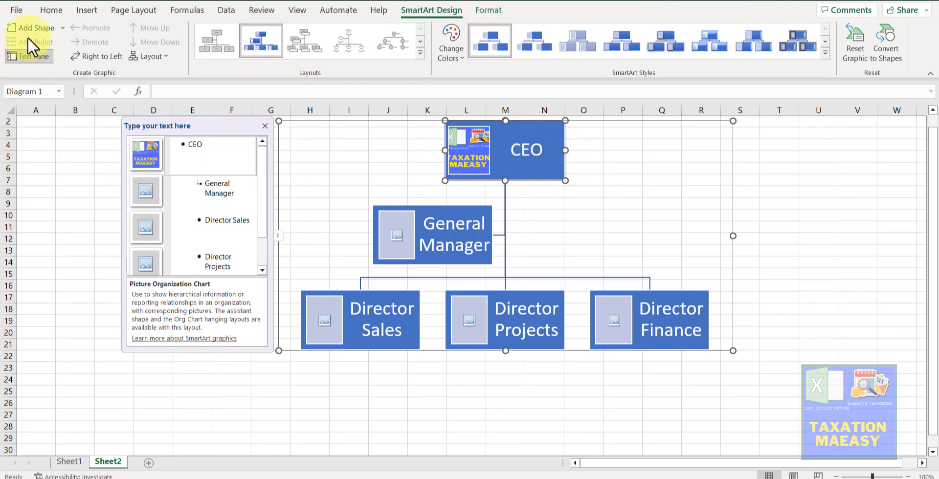
{"action": "left_click", "coordinate": [45, 30]}
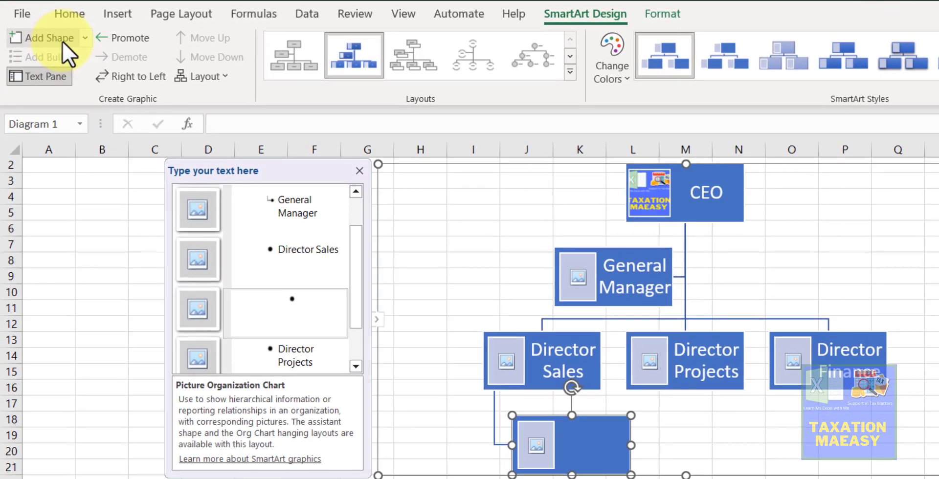
{"action": "key", "text": "ctrl+z"}
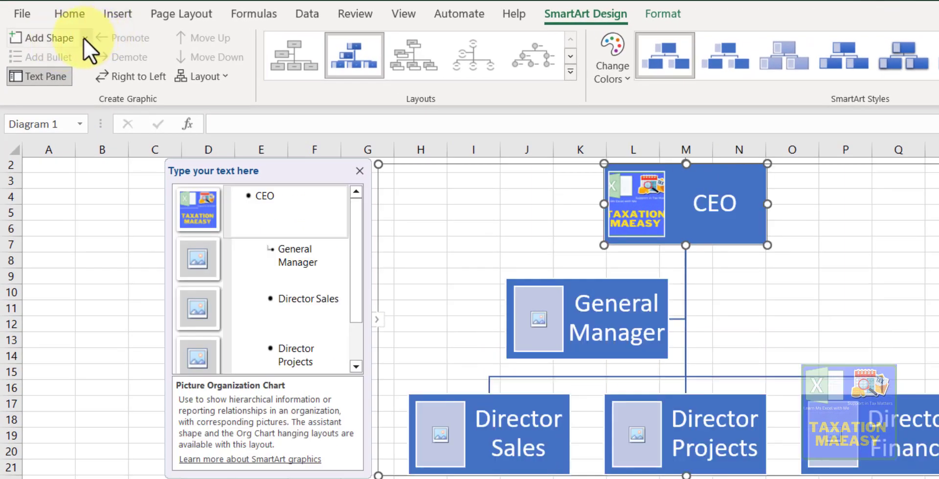
- Try adding an assistant to the CEO box and delete the new blank assistant shape
{"action": "left_click", "coordinate": [84, 38]}
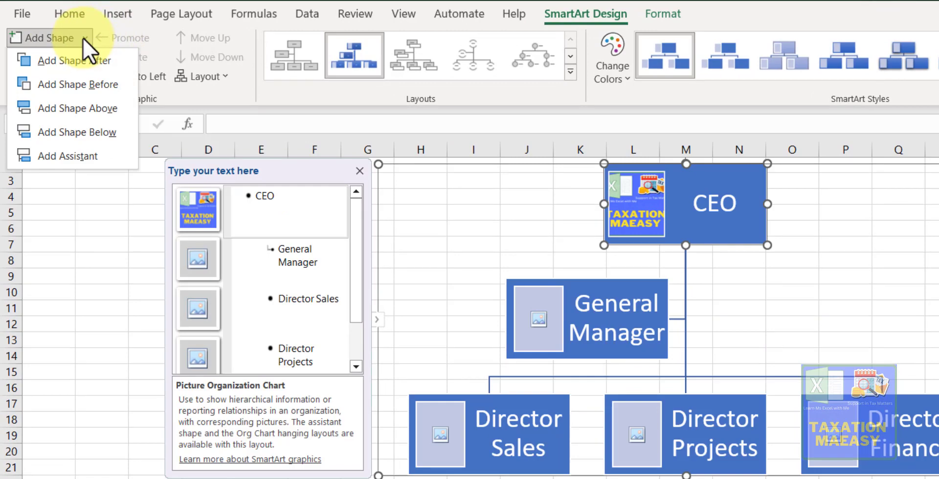
{"action": "left_click", "coordinate": [97, 153]}
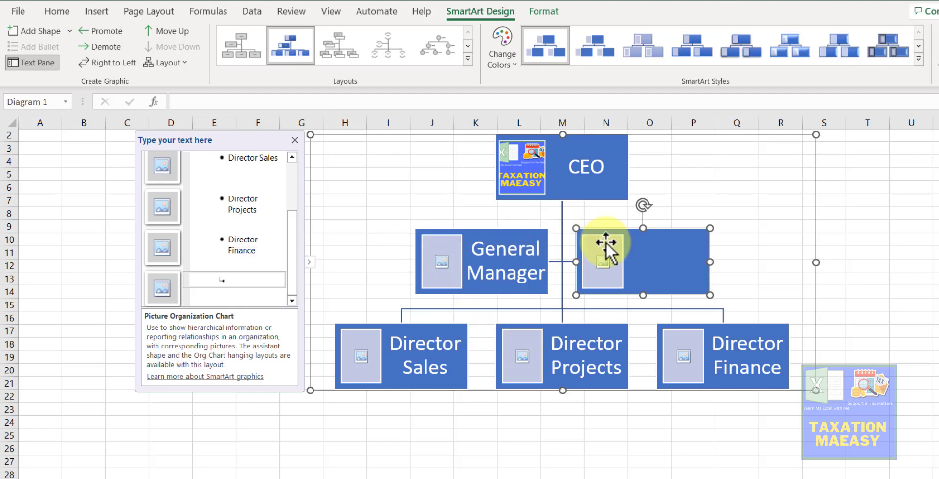
{"action": "key", "text": "Delete"}
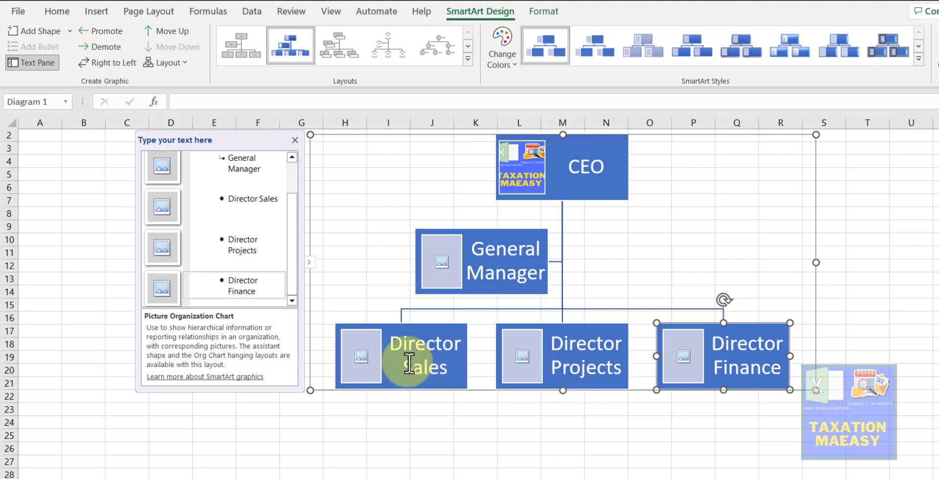
- Add three blank subordinate shapes under the Director Sales box
{"action": "left_click", "coordinate": [352, 325]}
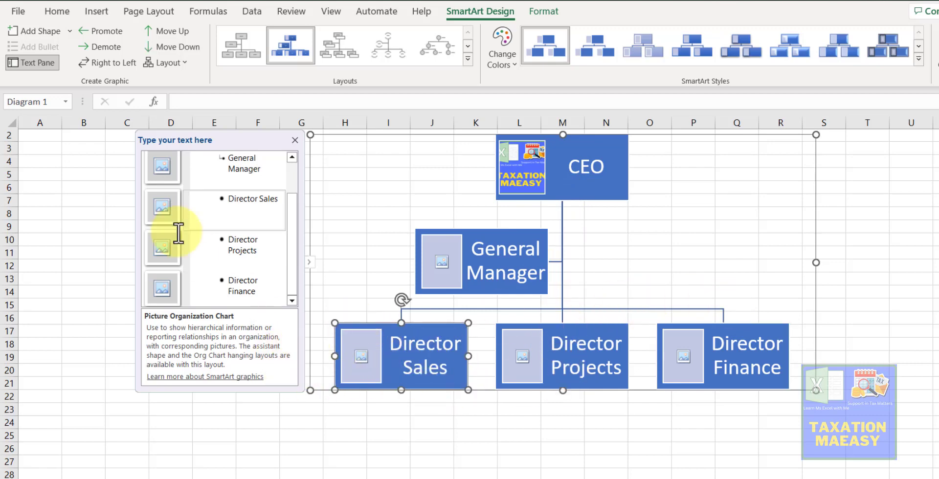
{"action": "left_click", "coordinate": [38, 27]}
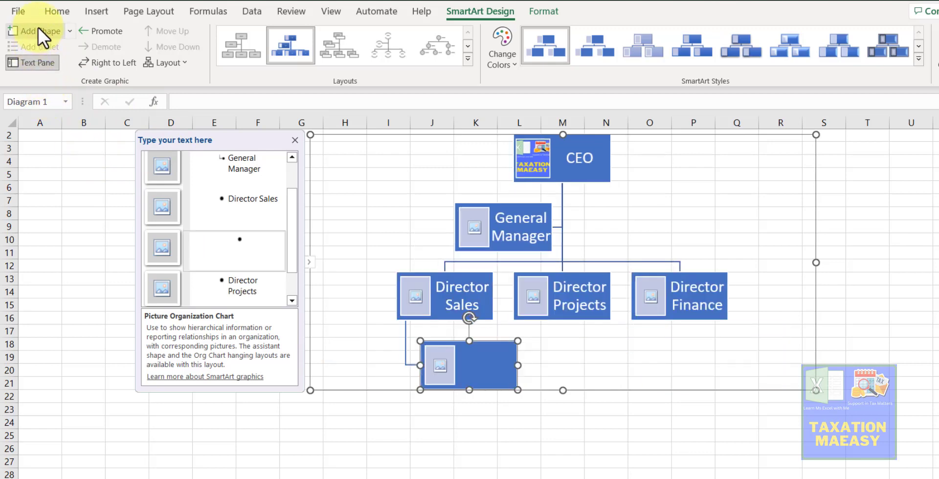
{"action": "left_click", "coordinate": [38, 28]}
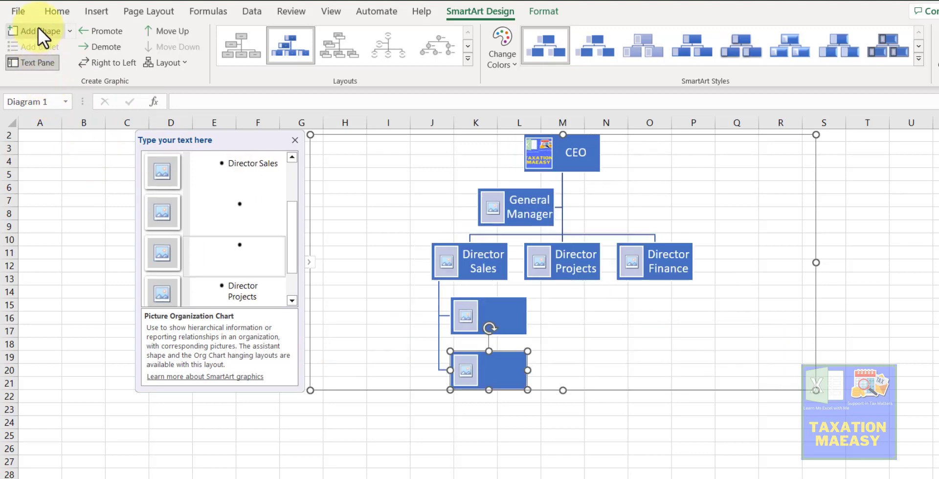
{"action": "left_click", "coordinate": [38, 27]}
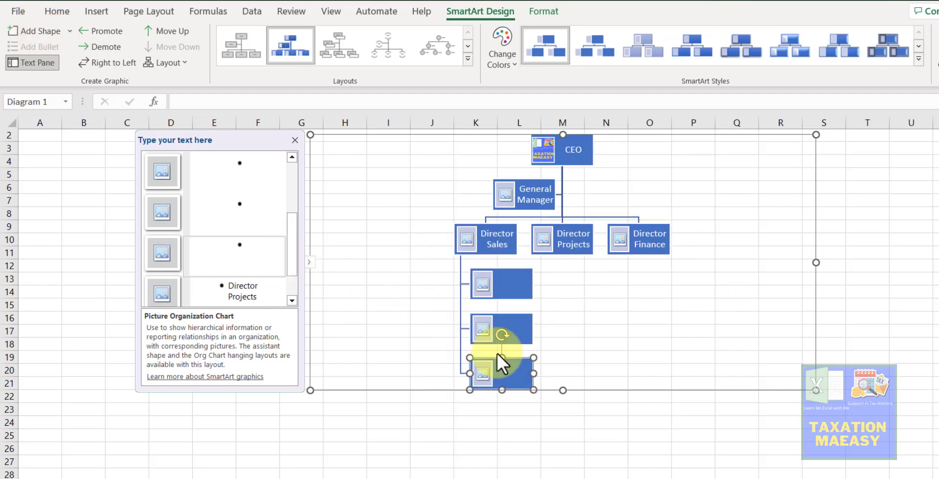
- Add three blank subordinate shapes under the Director Projects box
{"action": "left_click", "coordinate": [582, 252]}
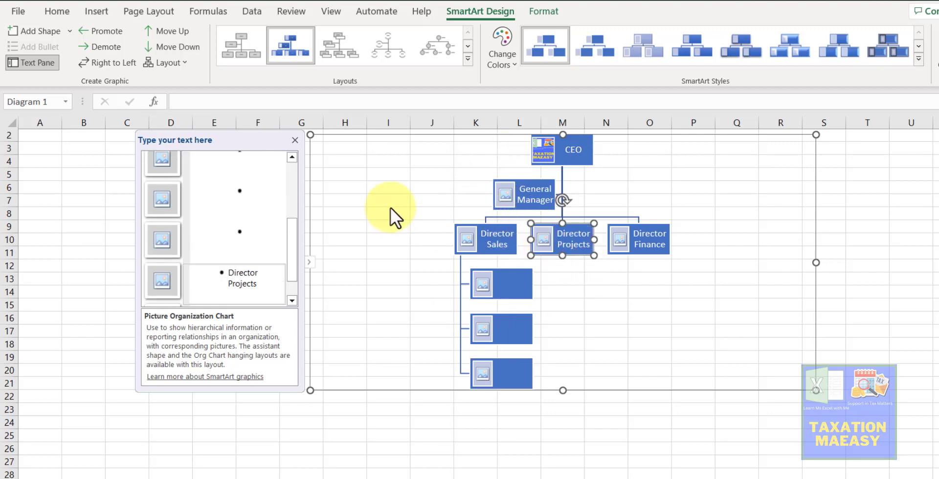
{"action": "left_click", "coordinate": [43, 32]}
{"action": "left_click", "coordinate": [44, 32]}
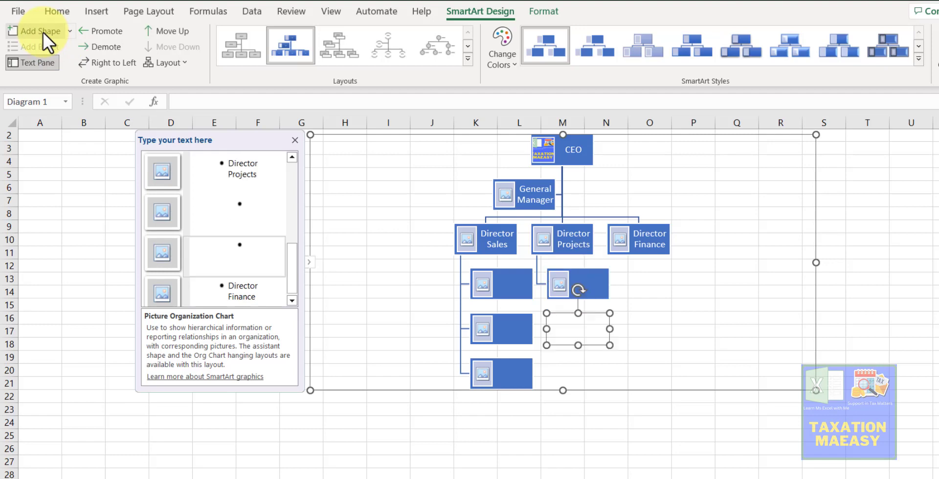
{"action": "left_click", "coordinate": [43, 32]}
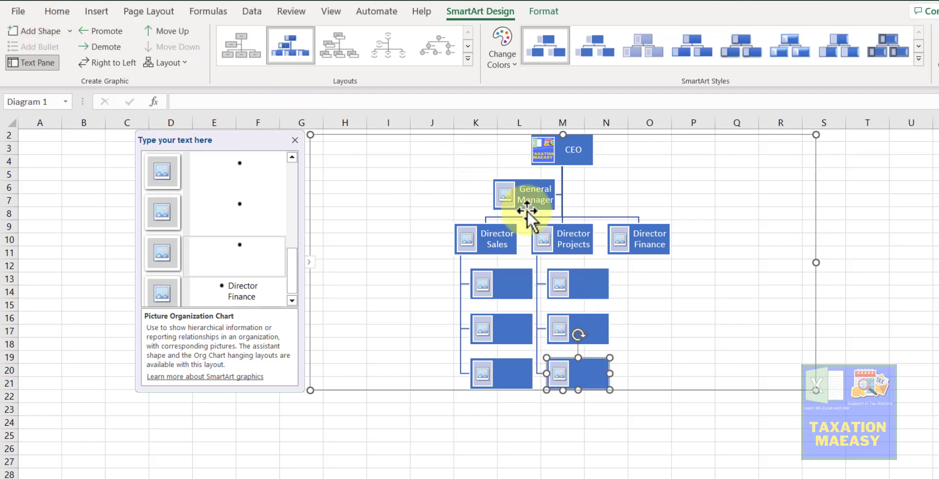
- Add three blank subordinate shapes under Director Finance and enlarge the organization chart's frame to about column U and row 24
{"action": "left_click", "coordinate": [646, 254]}
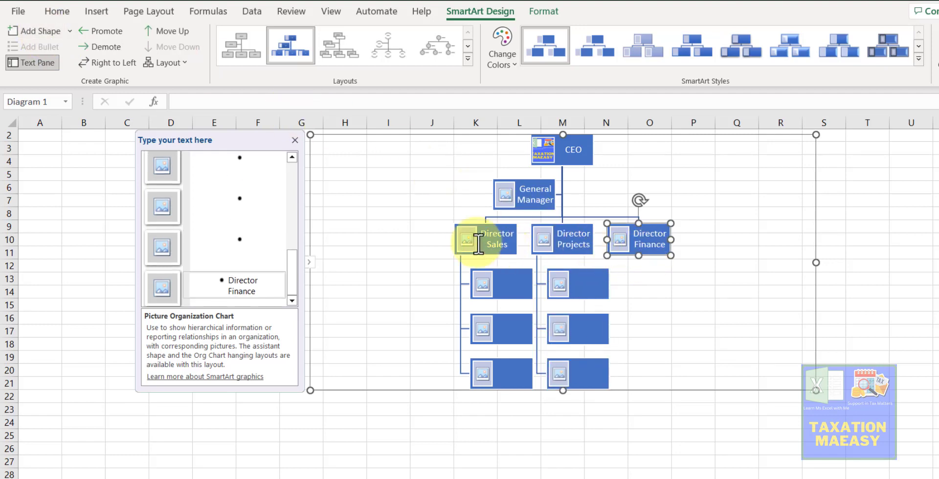
{"action": "left_click", "coordinate": [52, 30]}
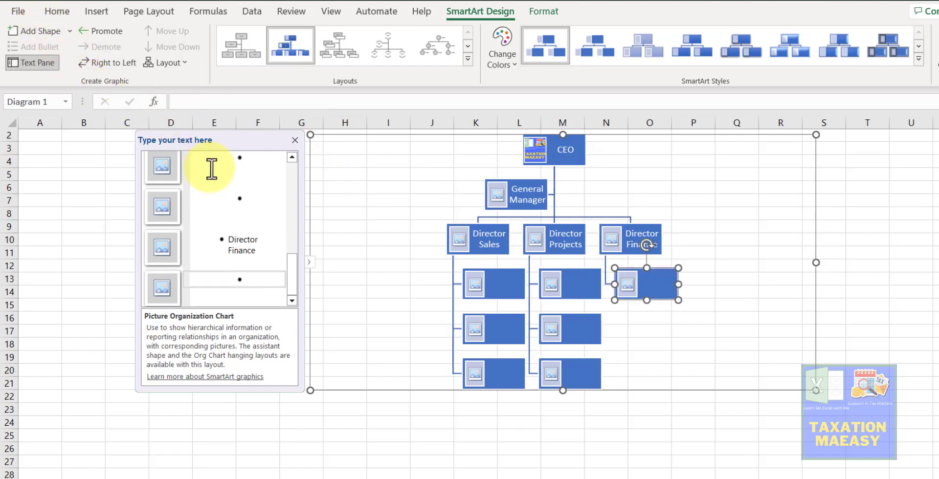
{"action": "left_click", "coordinate": [43, 30]}
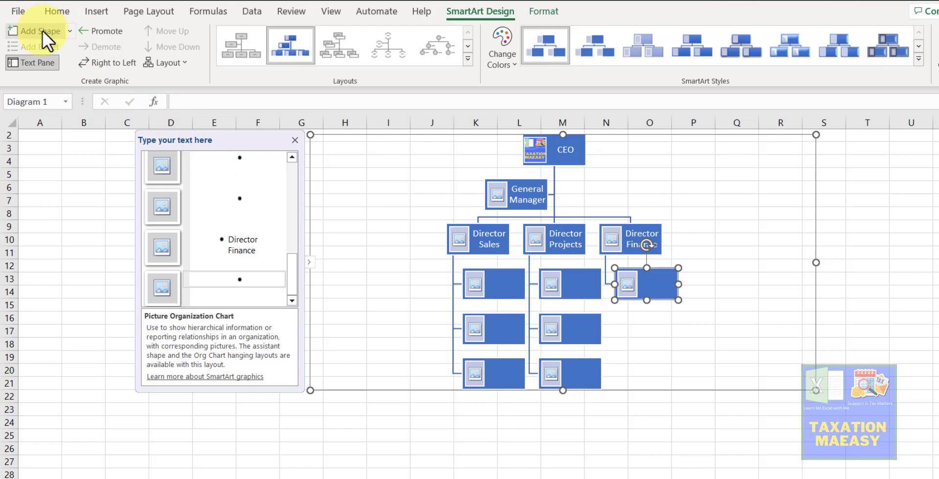
{"action": "left_click", "coordinate": [43, 31]}
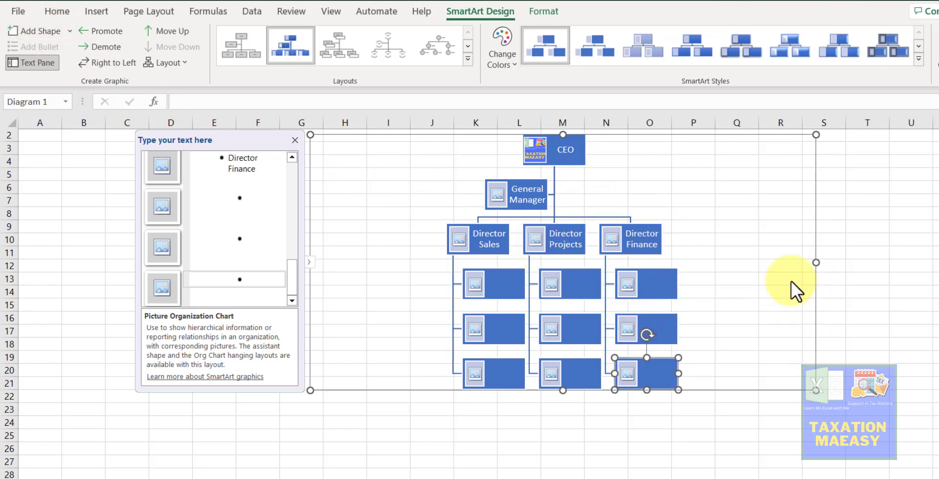
{"action": "left_click_drag", "start_coordinate": [816, 390], "coordinate": [914, 428]}
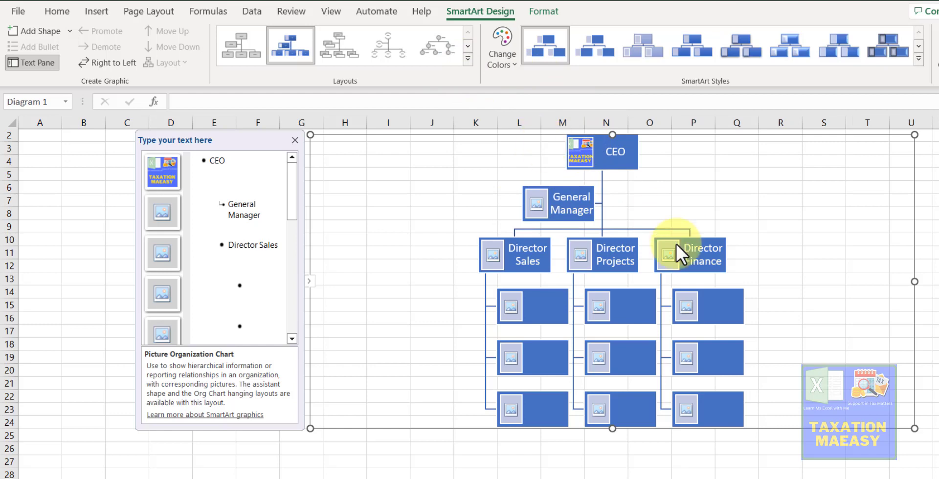
- Select all shapes of the organization chart and examine the available SmartArt styles and color variations, including Colored Outline - Accent 2
{"action": "left_click", "coordinate": [553, 194]}
{"action": "key", "text": "ctrl+a"}
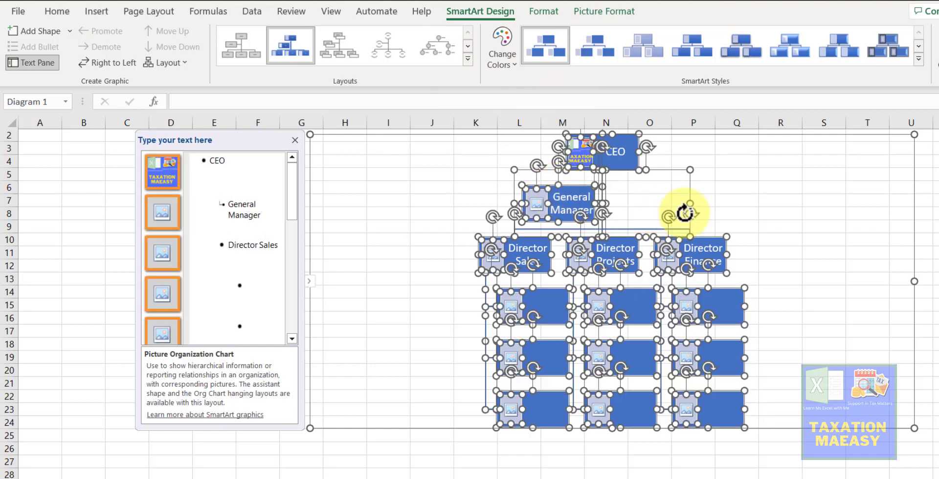
{"action": "left_click", "coordinate": [919, 61]}
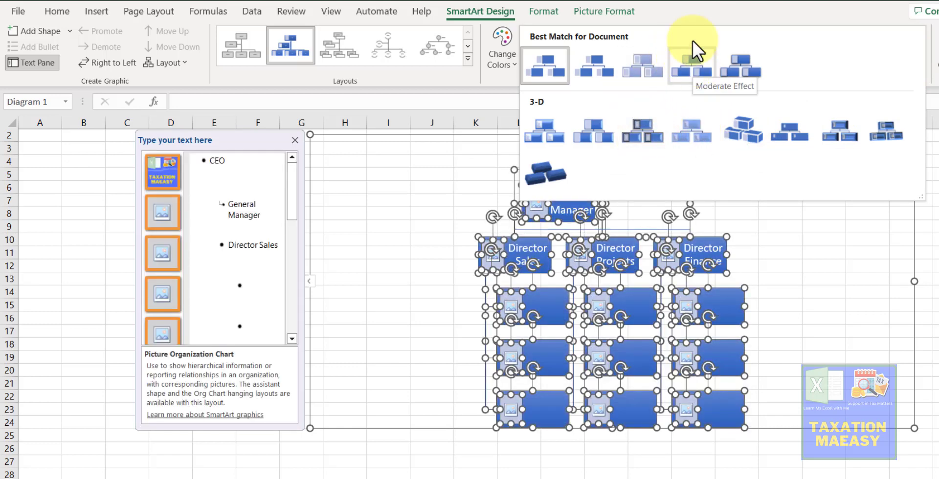
{"action": "left_click", "coordinate": [703, 9]}
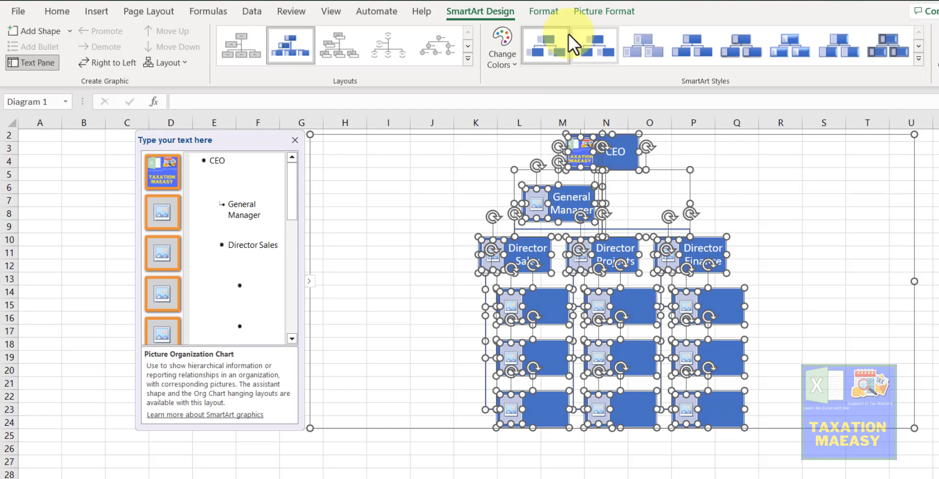
{"action": "left_click", "coordinate": [508, 60]}
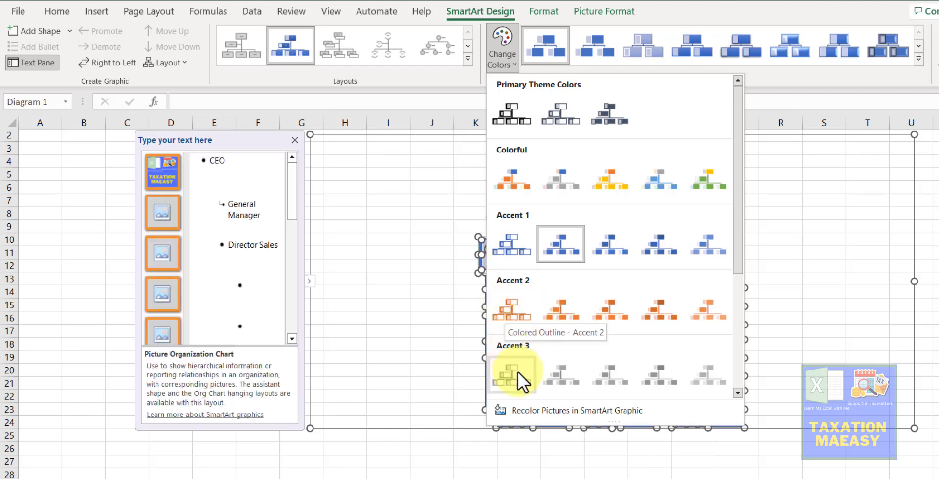
{"action": "left_click", "coordinate": [513, 317]}
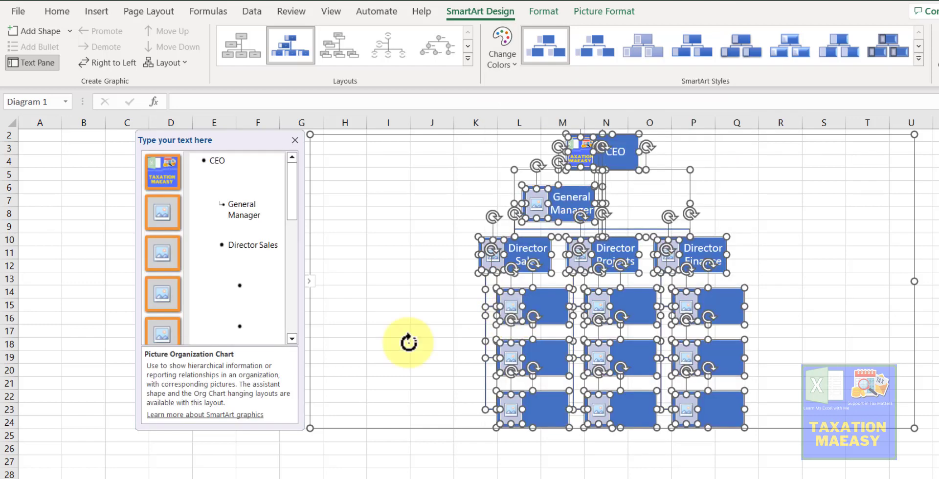